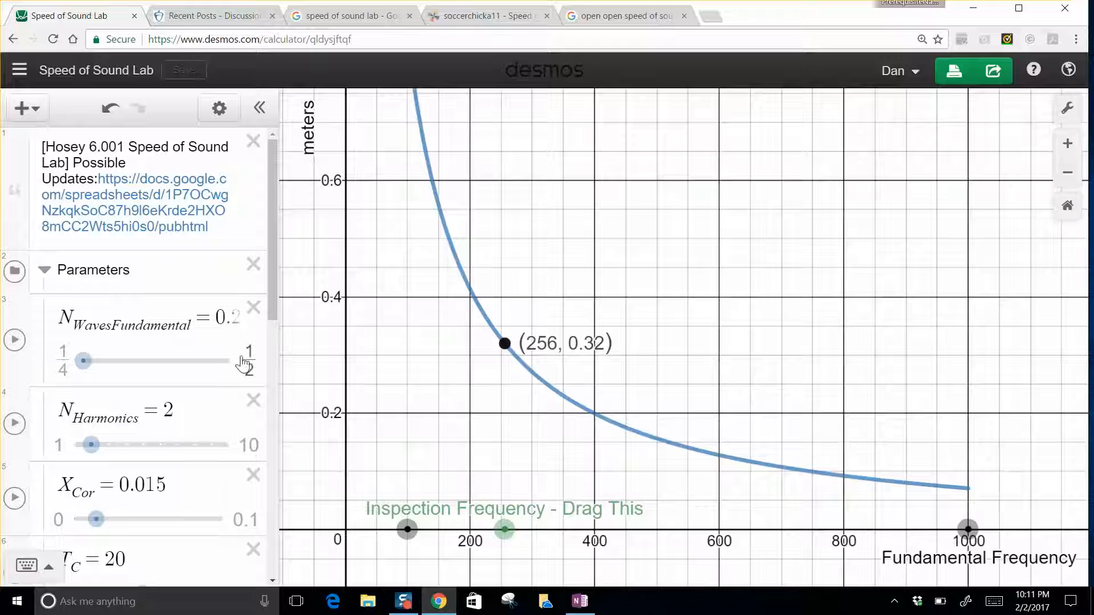
Set the Celsius temperature parameter T_C to 21 and collapse the Parameters folder
{"action": "left_click_drag", "start_coordinate": [272, 311], "coordinate": [272, 379]}
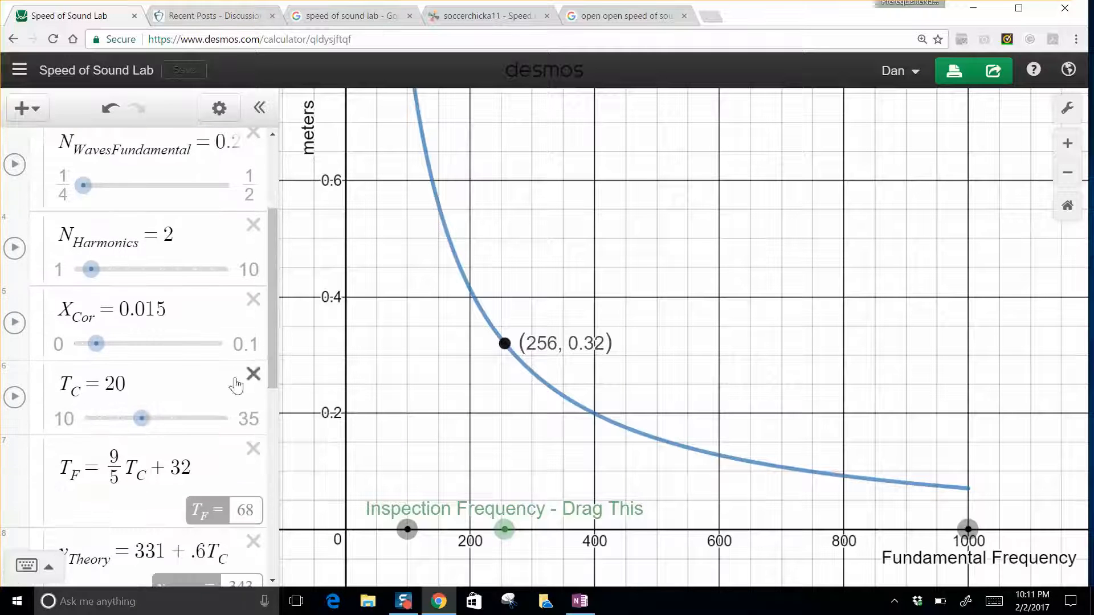
{"action": "mouse_move", "coordinate": [142, 422]}
{"action": "left_mouse_down"}
{"action": "mouse_move", "coordinate": [162, 424]}
{"action": "mouse_move", "coordinate": [147, 425]}
{"action": "left_mouse_up"}
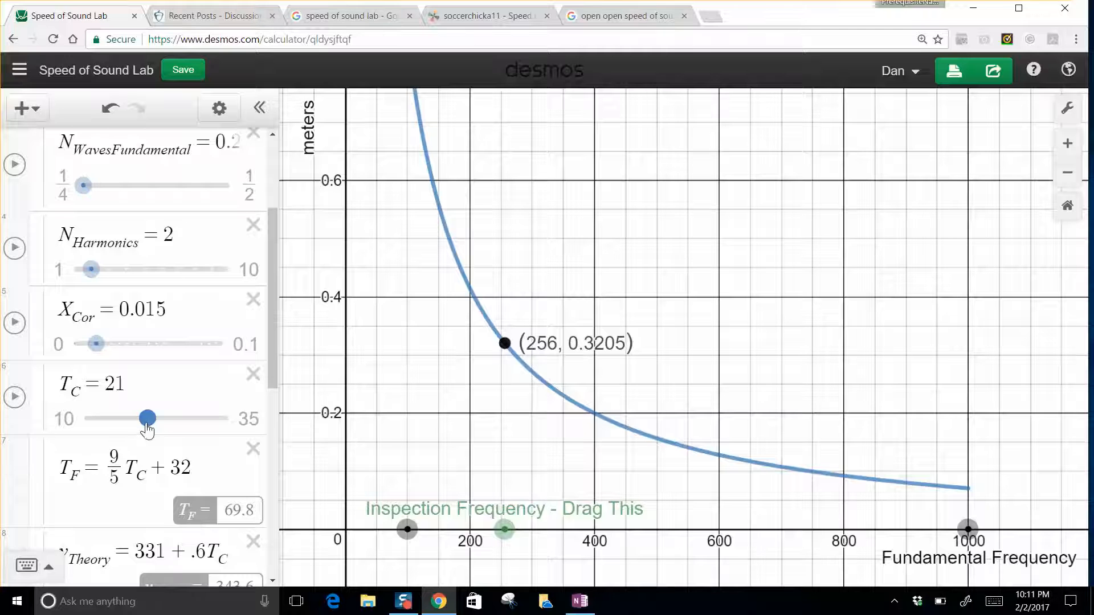
{"action": "scroll", "coordinate": [235, 374], "scroll_direction": "down", "scroll_amount": 4}
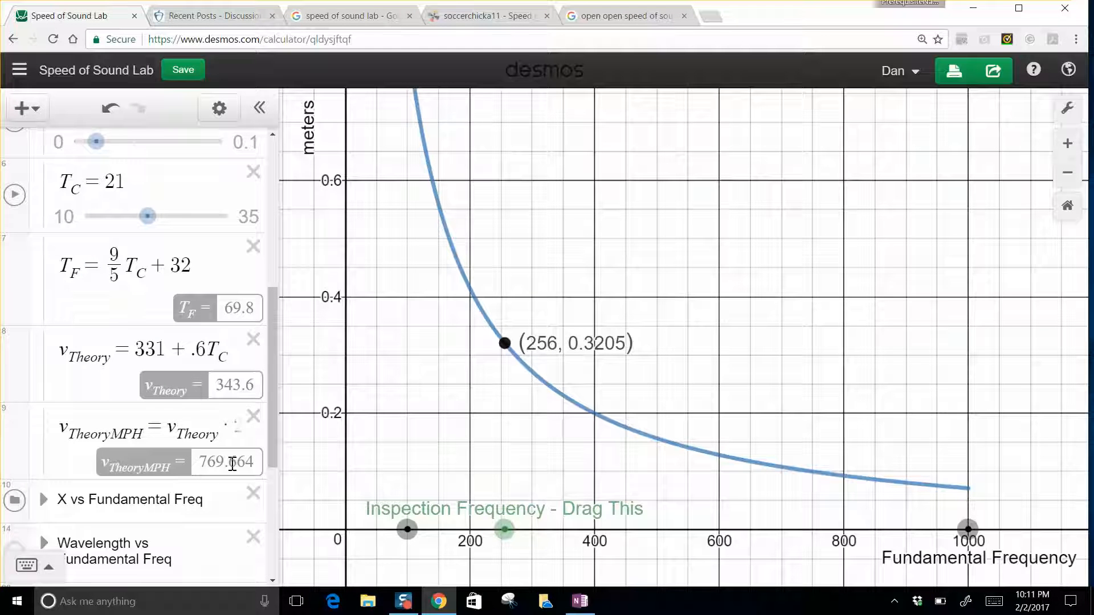
{"action": "scroll", "coordinate": [137, 342], "scroll_direction": "up", "scroll_amount": 8}
{"action": "left_click", "coordinate": [43, 270]}
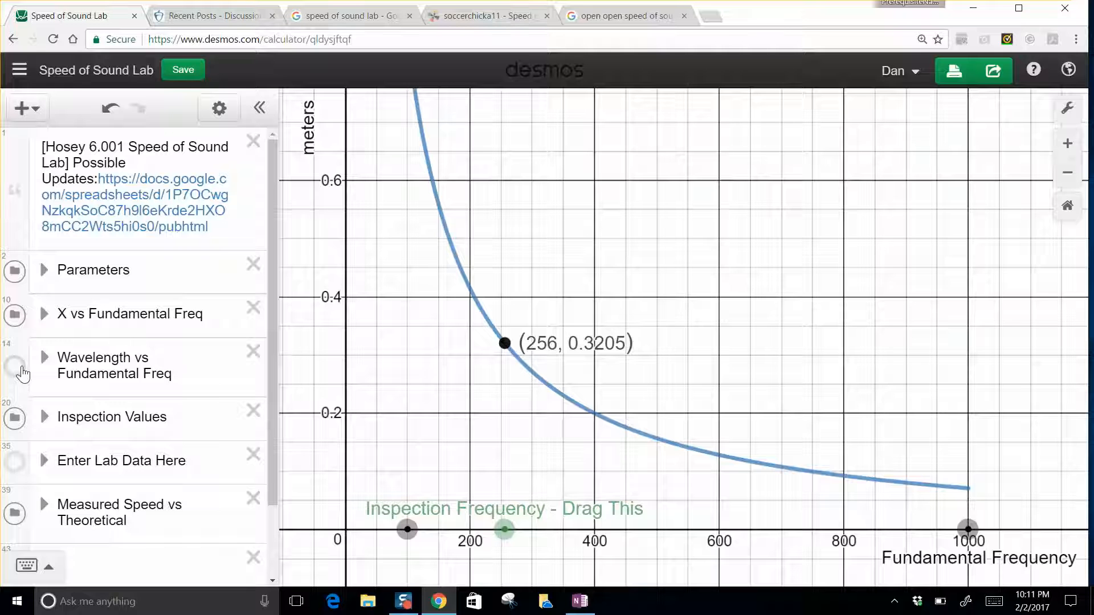
Temporarily display the Wavelength vs Fundamental Freq curve instead of X vs Fundamental Freq, and restore the X curve
{"action": "left_click", "coordinate": [14, 314]}
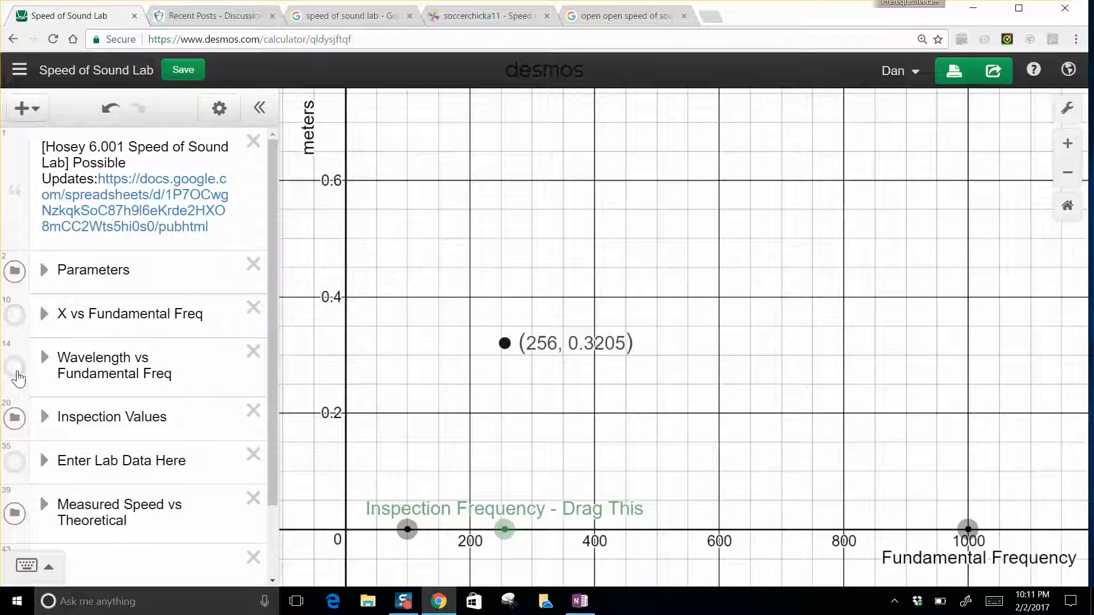
{"action": "left_click", "coordinate": [16, 370]}
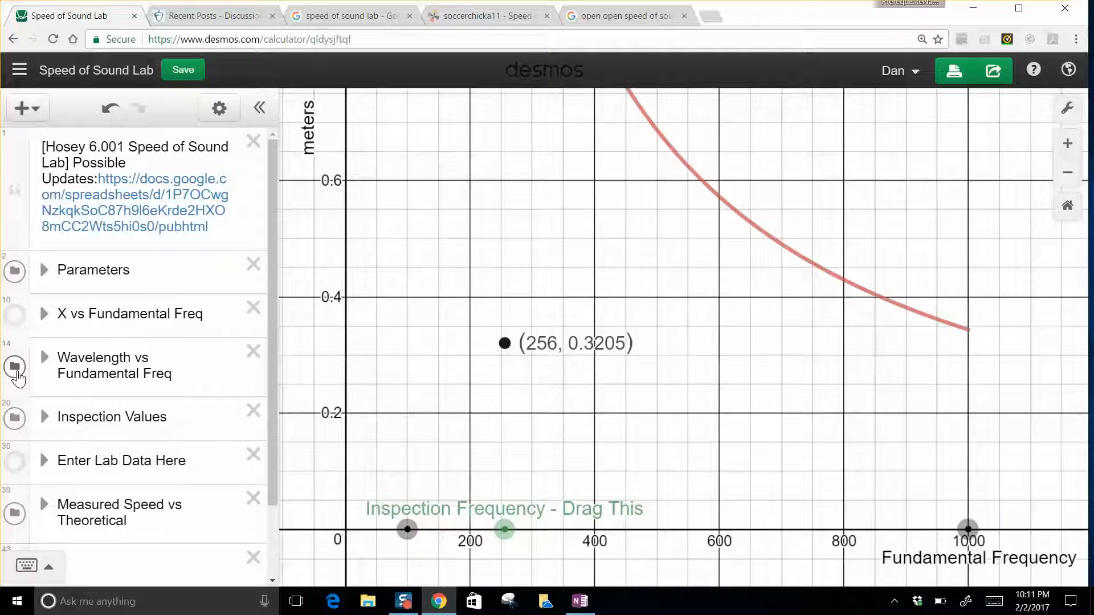
{"action": "left_click", "coordinate": [18, 373]}
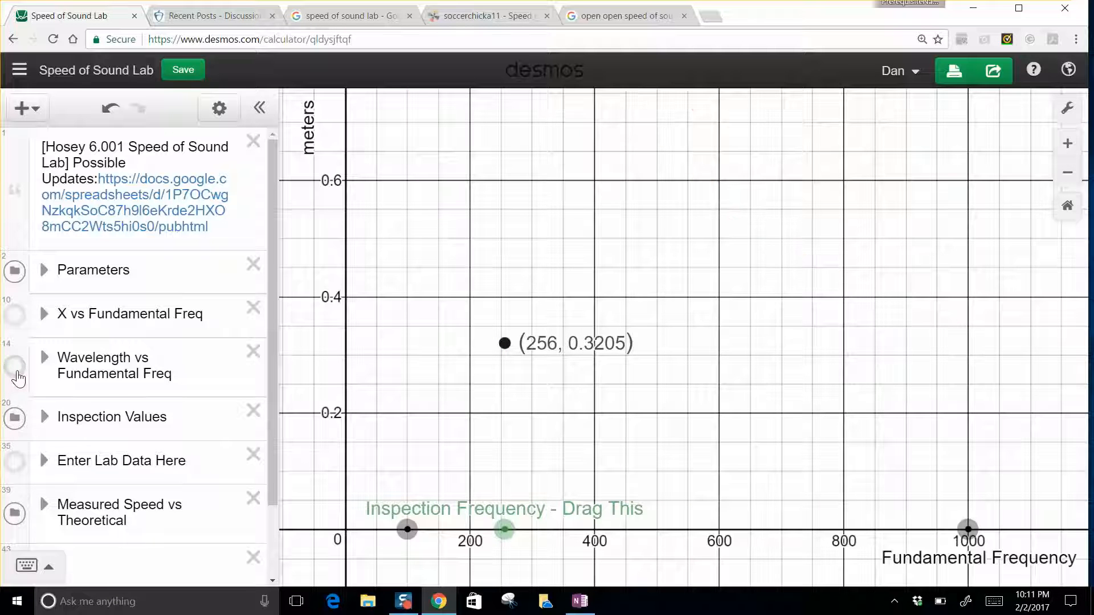
{"action": "right_click", "coordinate": [12, 324]}
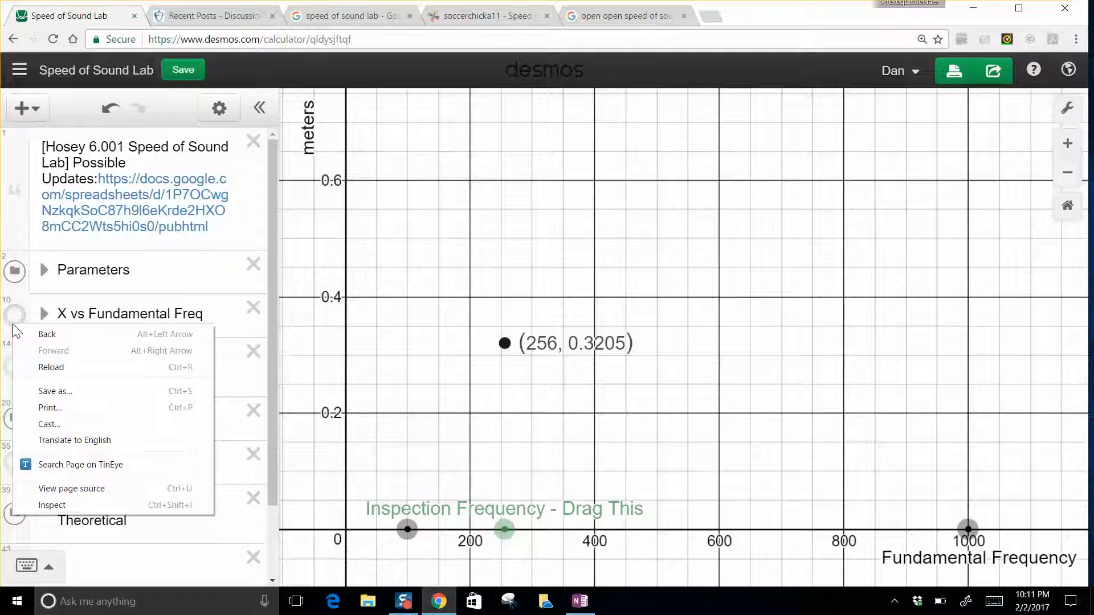
{"action": "left_click", "coordinate": [13, 320]}
{"action": "left_click", "coordinate": [15, 318]}
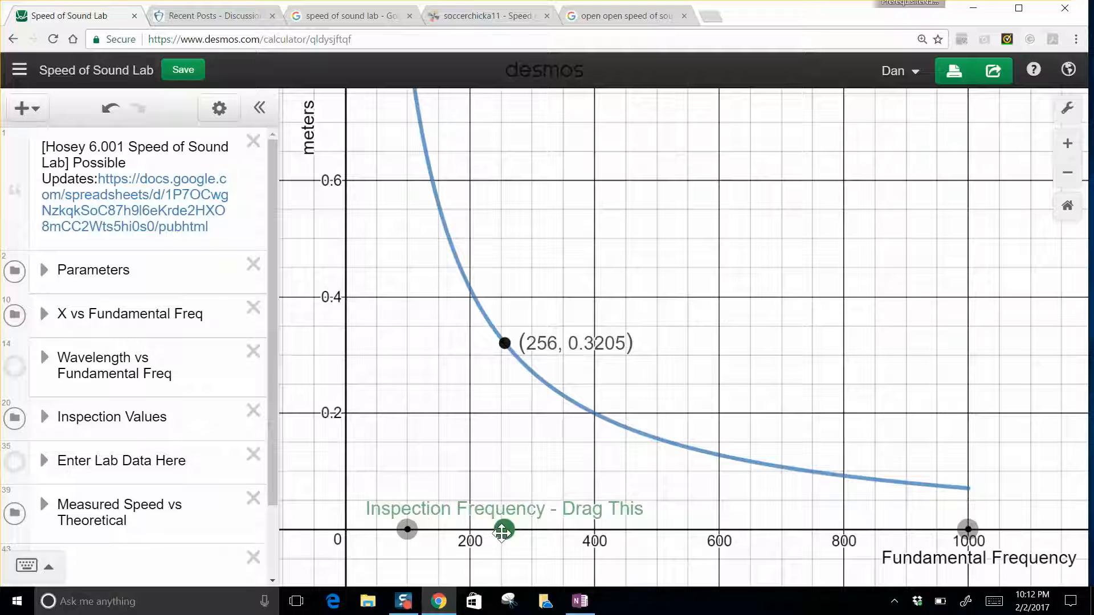
Move the inspection frequency point to 270 and set N_Harmonics to 6 in the Parameters folder
{"action": "mouse_move", "coordinate": [502, 533]}
{"action": "left_mouse_down"}
{"action": "mouse_move", "coordinate": [522, 533]}
{"action": "mouse_move", "coordinate": [480, 532]}
{"action": "mouse_move", "coordinate": [513, 530]}
{"action": "left_mouse_up"}
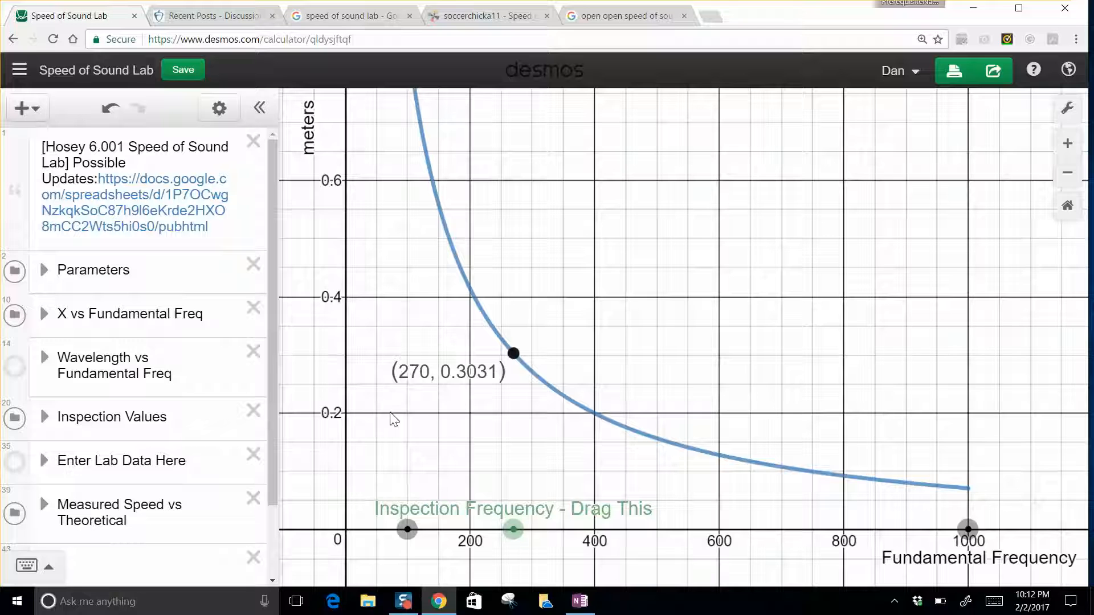
{"action": "left_click", "coordinate": [45, 273]}
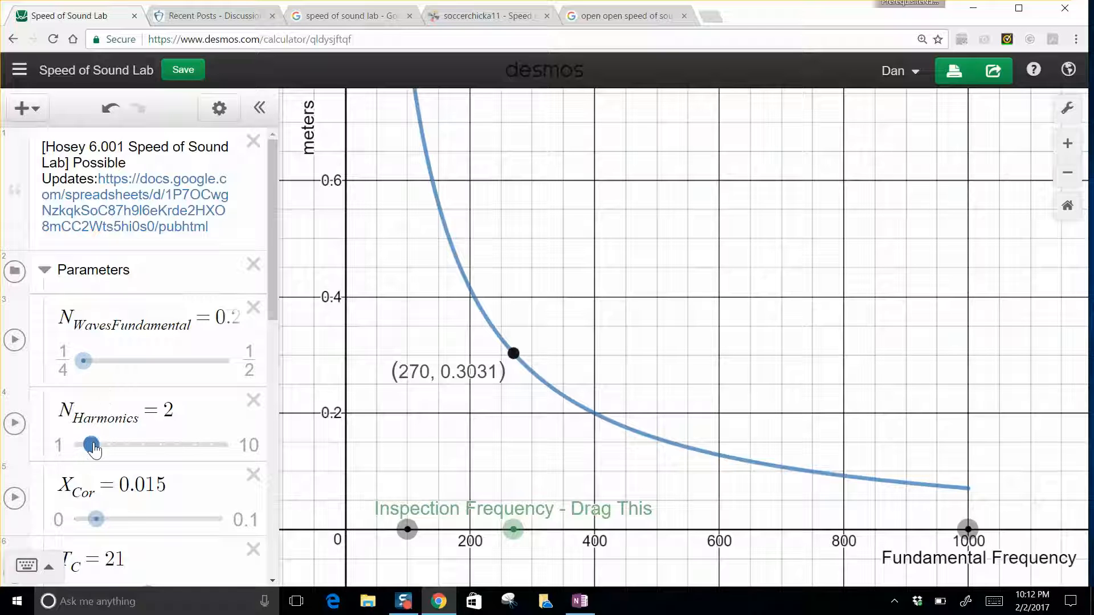
{"action": "left_click_drag", "start_coordinate": [93, 447], "coordinate": [162, 450]}
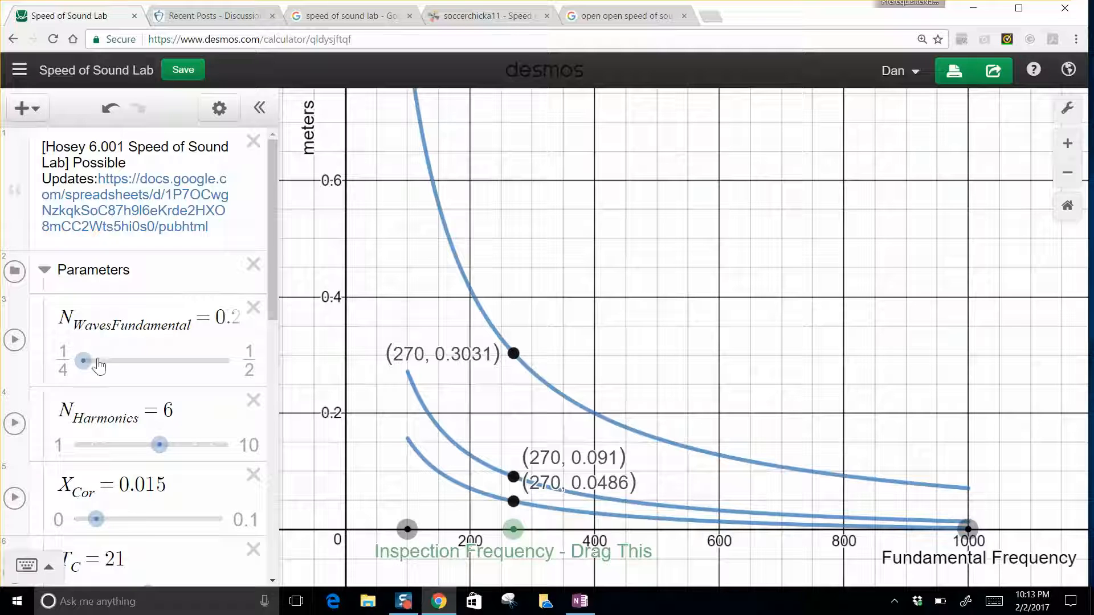
Set N_WavesFundamental to 1/2 to plot the half-wave resonance curves
{"action": "right_click", "coordinate": [243, 368]}
{"action": "left_click", "coordinate": [229, 365]}
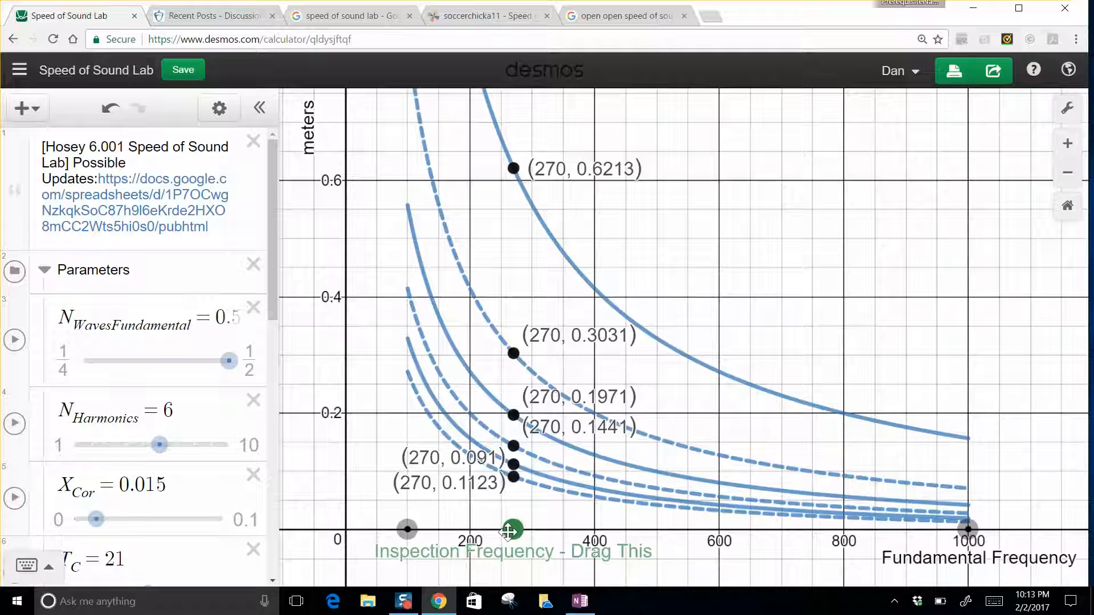
{"action": "right_click", "coordinate": [469, 530]}
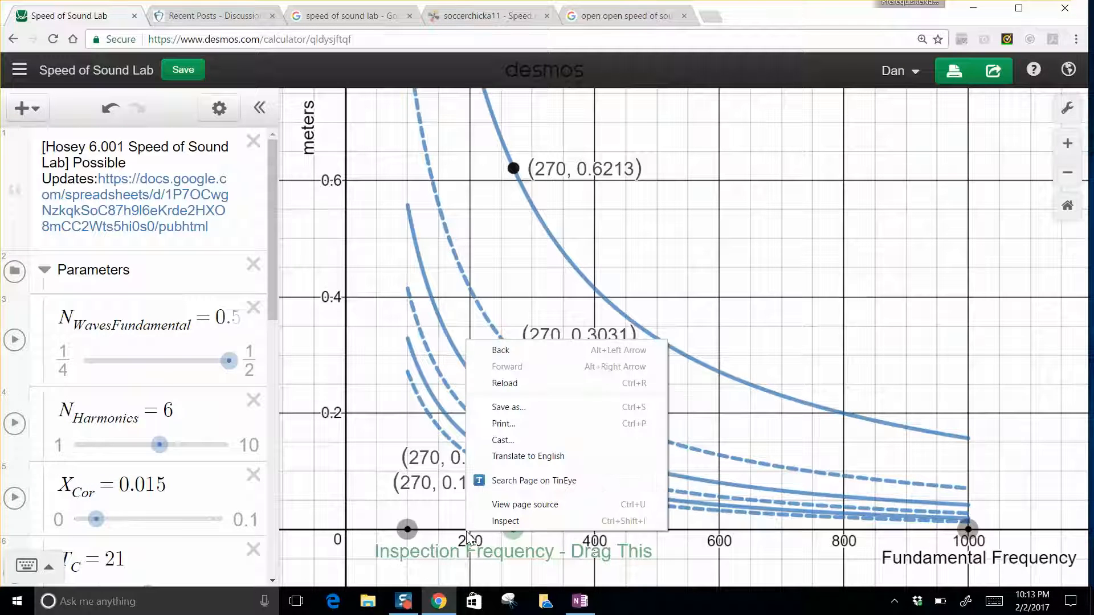
Collapse the Parameters folder and examine the harmonics table with all its columns in the Inspection Values folder
{"action": "left_click", "coordinate": [44, 269]}
{"action": "left_click", "coordinate": [45, 353]}
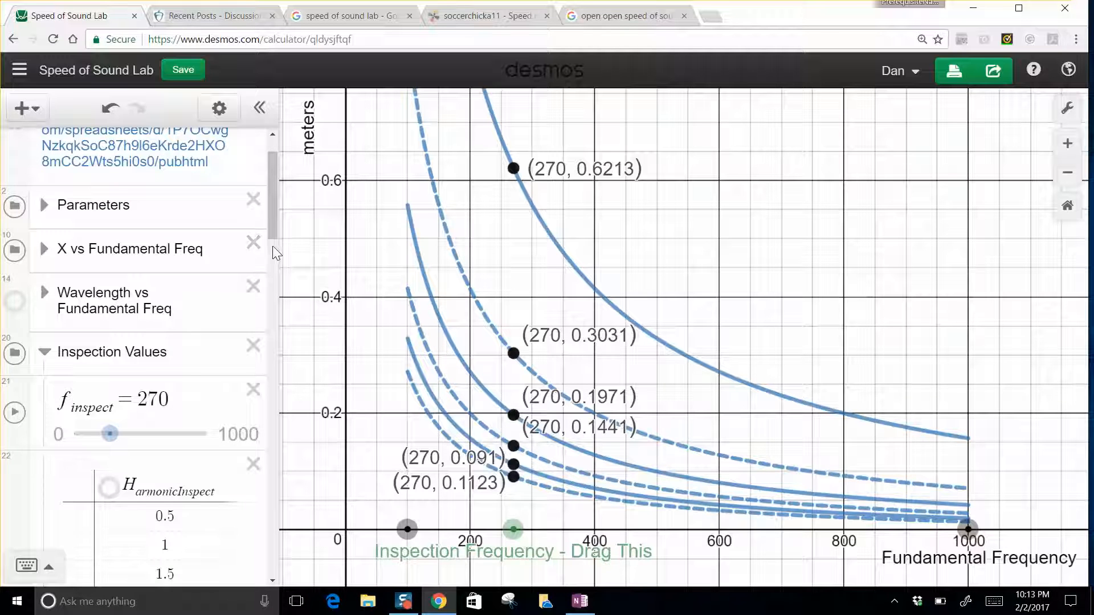
{"action": "left_click_drag", "start_coordinate": [269, 230], "coordinate": [288, 288]}
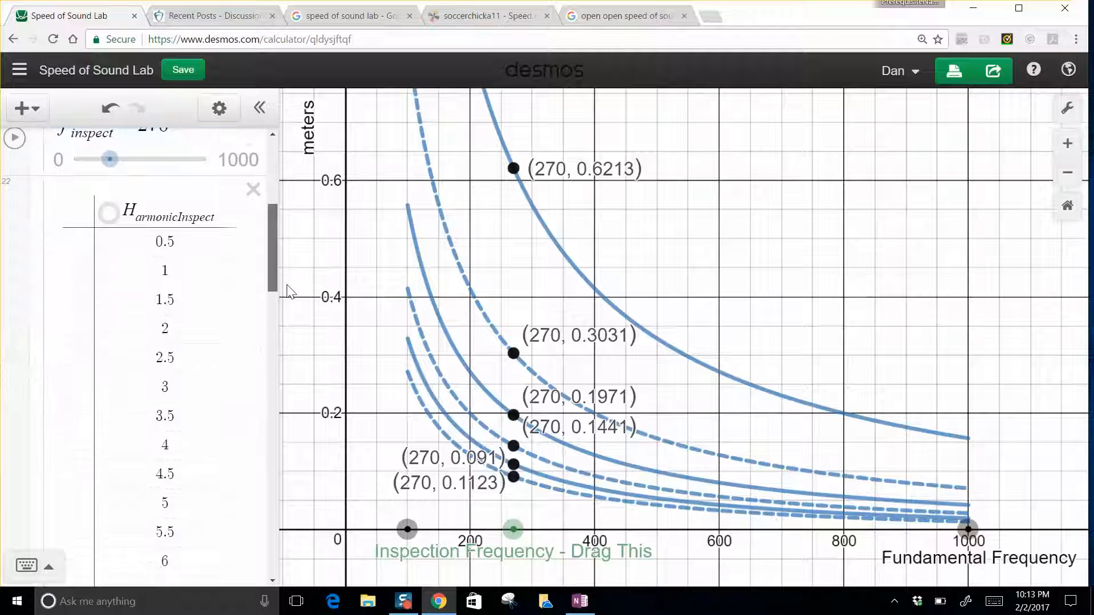
{"action": "left_click", "coordinate": [205, 302]}
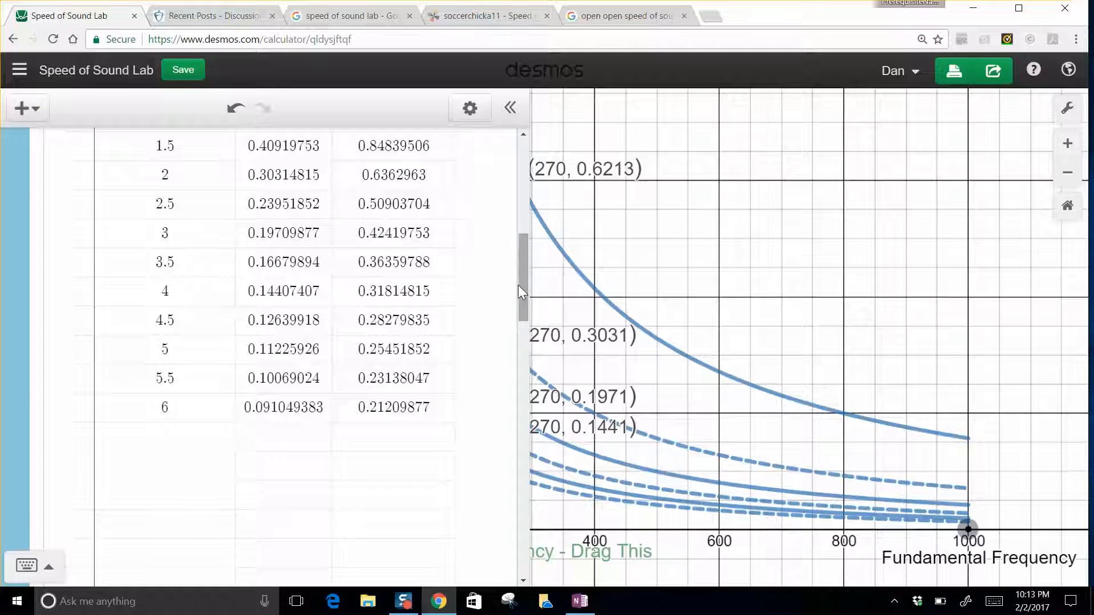
{"action": "right_click", "coordinate": [524, 262]}
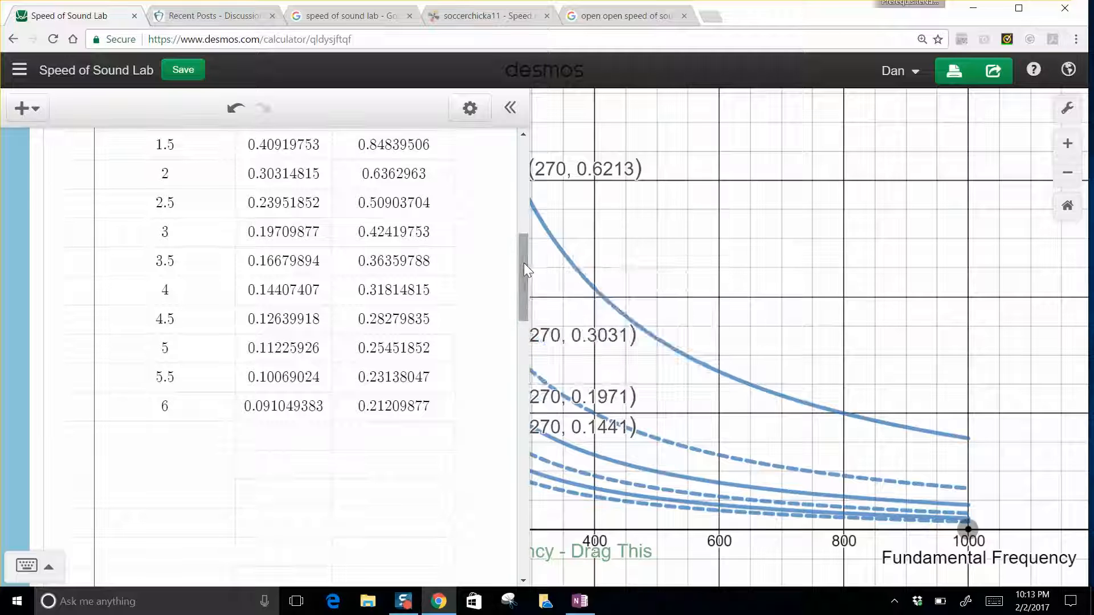
{"action": "right_click", "coordinate": [524, 263]}
{"action": "left_click", "coordinate": [528, 260]}
Plot the X_HalfHarmonic curve from the X vs Fundamental Freq folder briefly and hide it again
{"action": "left_click_drag", "start_coordinate": [526, 260], "coordinate": [525, 223]}
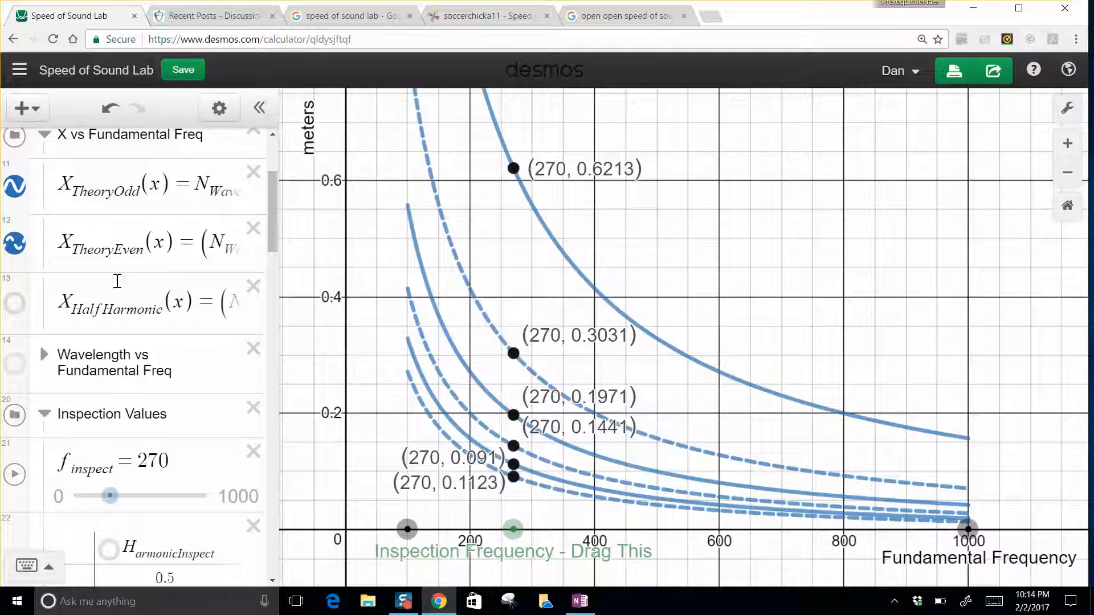
{"action": "left_click", "coordinate": [15, 304]}
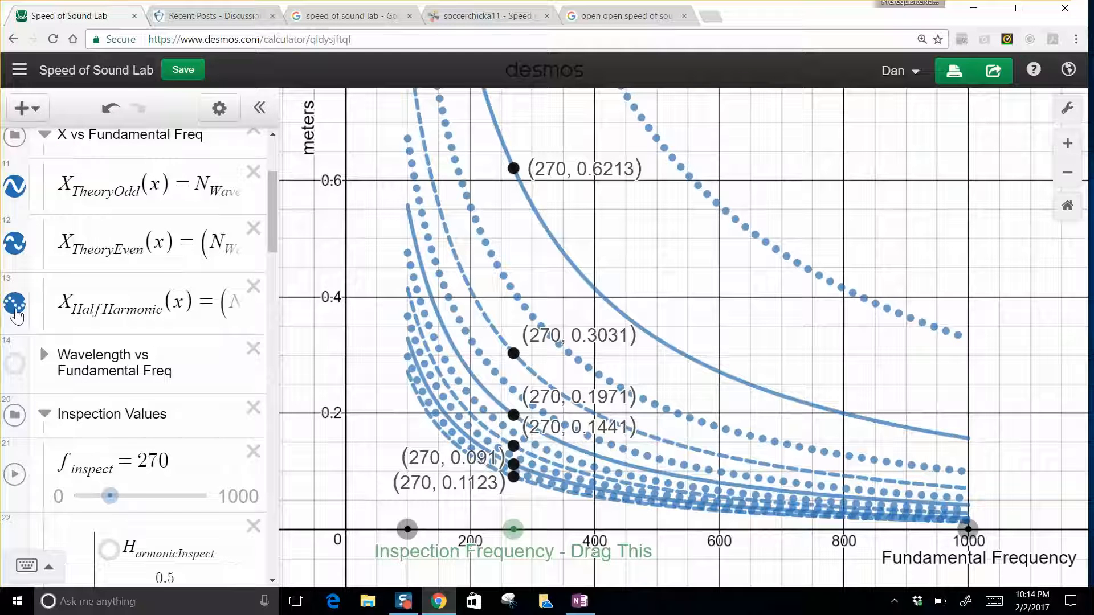
{"action": "left_click", "coordinate": [16, 311]}
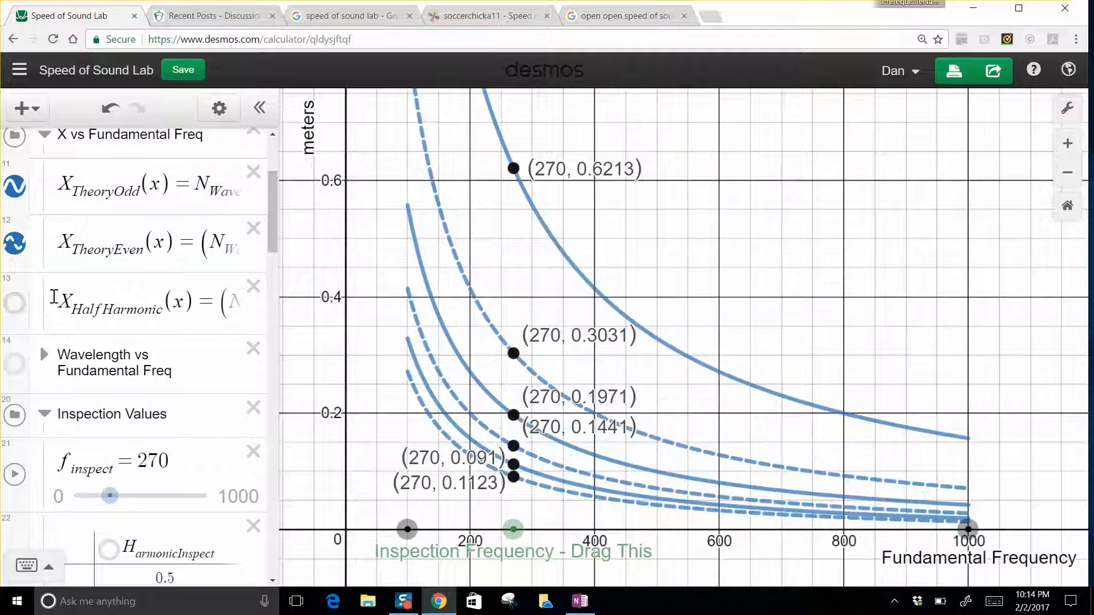
Set N_Harmonics to 3 in the Parameters folder and collapse the folder
{"action": "left_click_drag", "start_coordinate": [272, 250], "coordinate": [272, 221]}
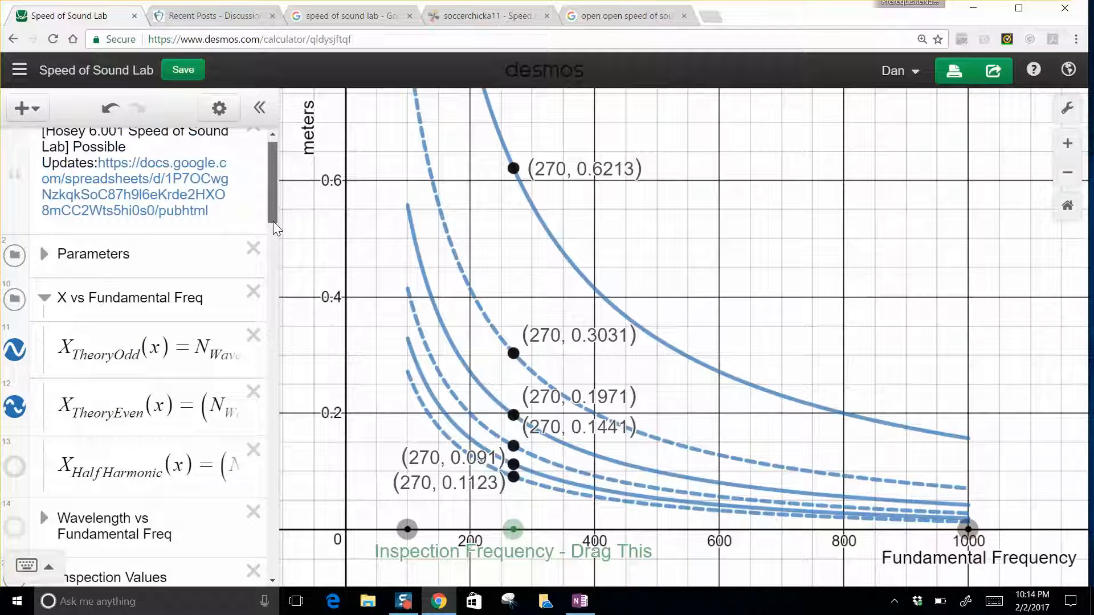
{"action": "left_click_drag", "start_coordinate": [160, 431], "coordinate": [104, 443]}
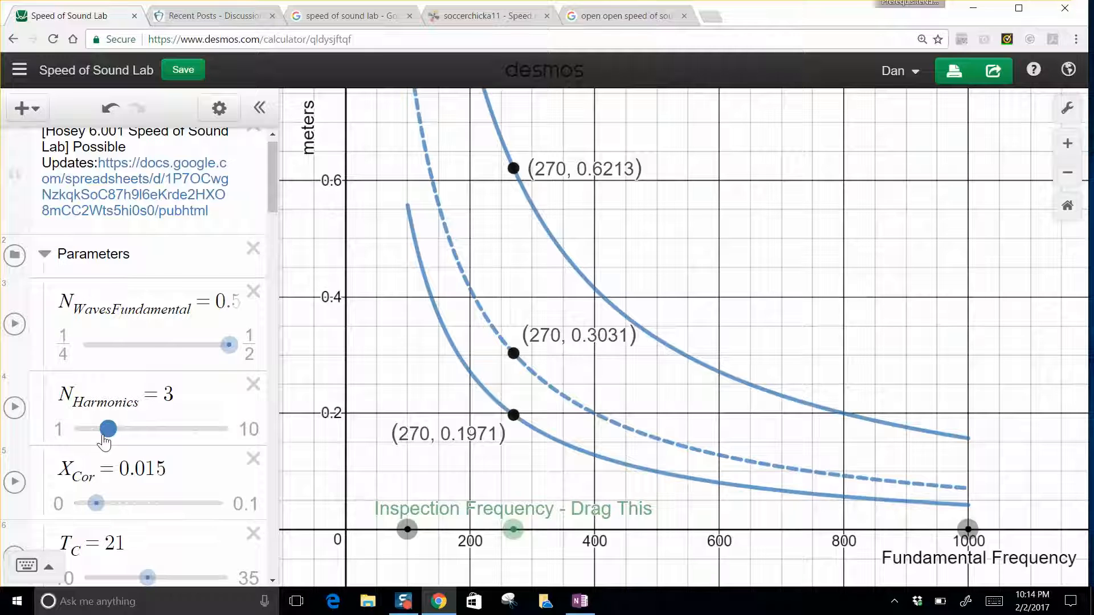
{"action": "left_click", "coordinate": [44, 254]}
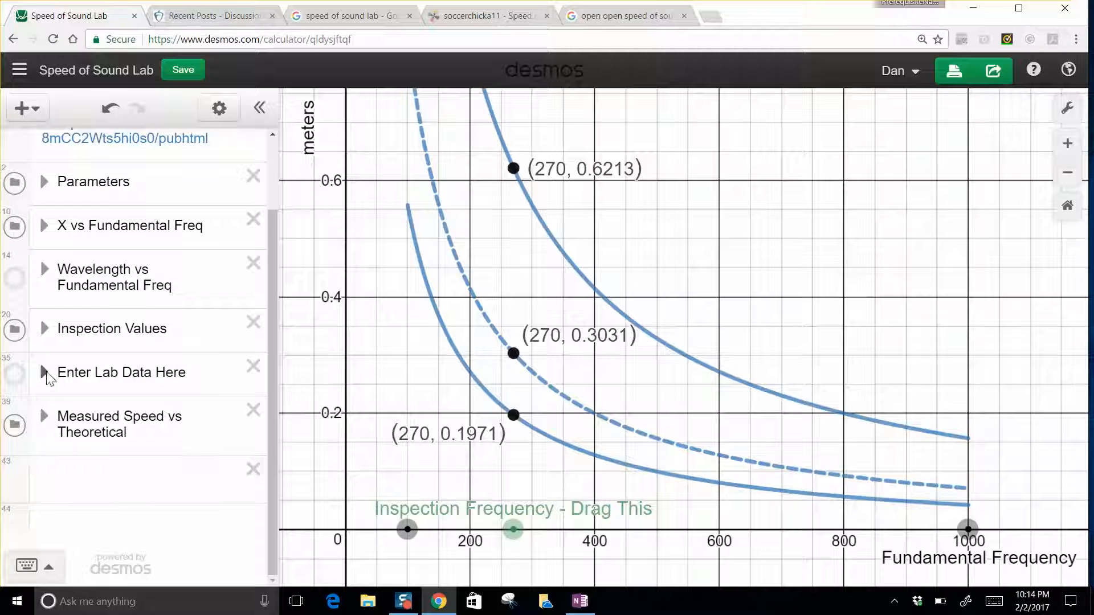
Expand the Enter Lab Data Here folder and plot its measured frequency and X data points on the graph
{"action": "right_click", "coordinate": [46, 374]}
{"action": "left_click", "coordinate": [45, 374]}
{"action": "left_click", "coordinate": [46, 374]}
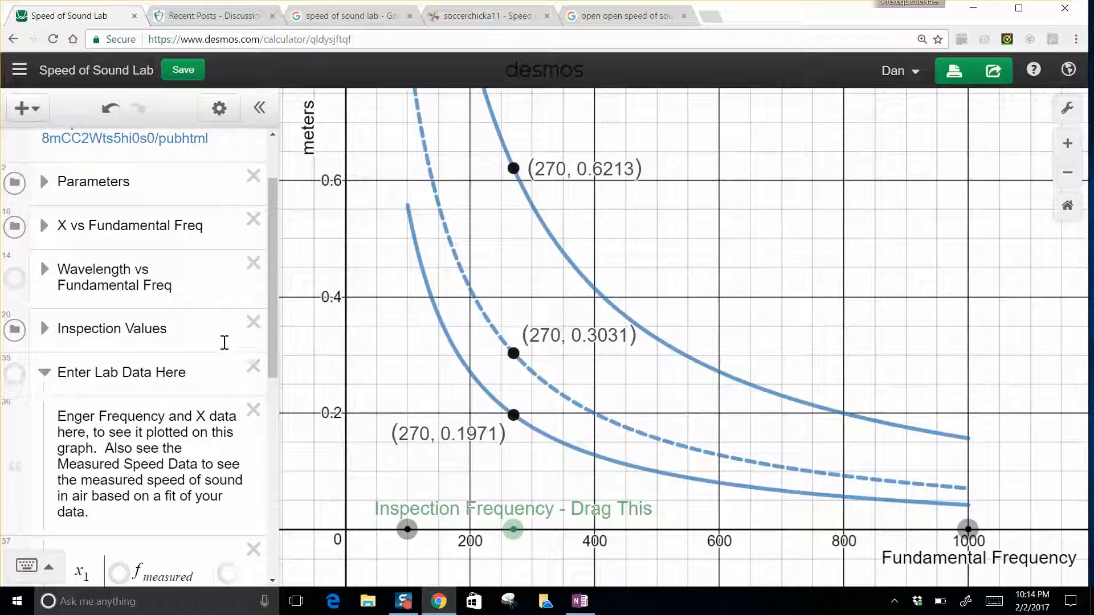
{"action": "right_click", "coordinate": [275, 403]}
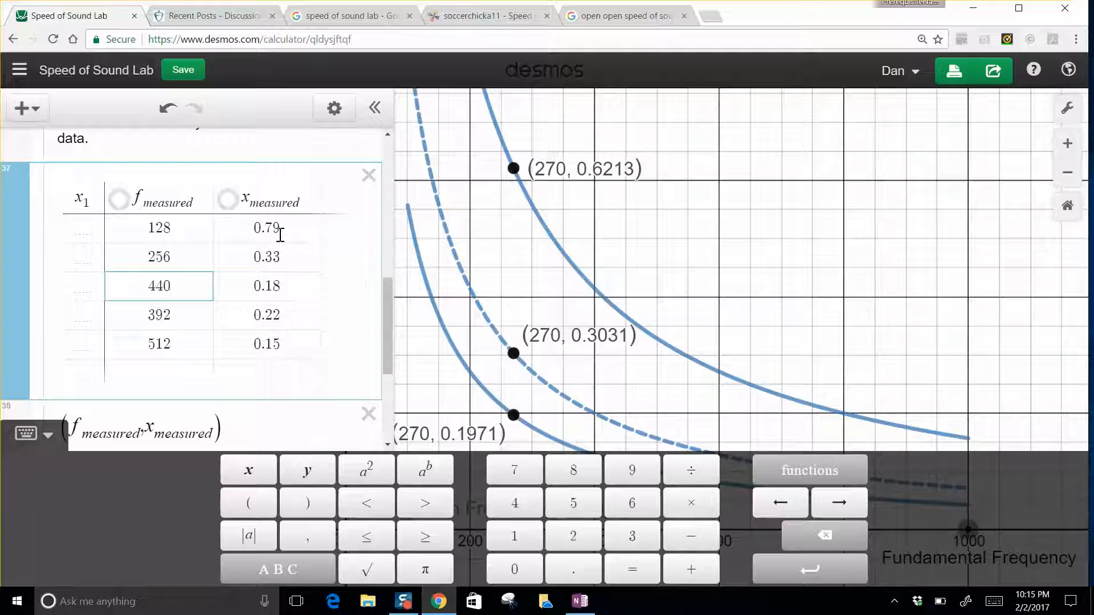
{"action": "scroll", "coordinate": [280, 235], "scroll_direction": "up", "scroll_amount": 2}
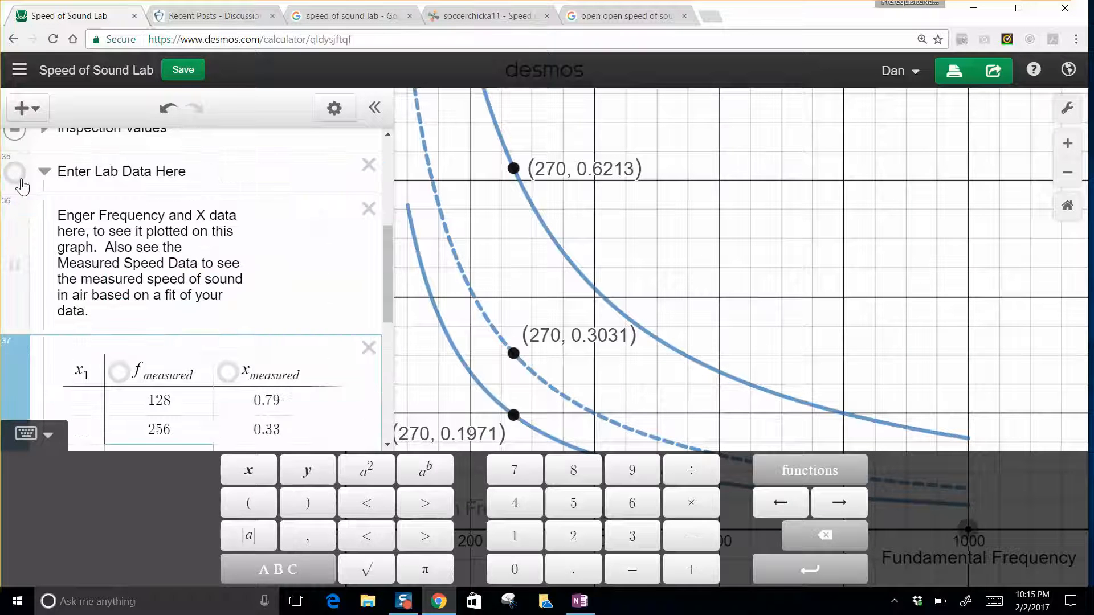
{"action": "left_click_drag", "start_coordinate": [428, 235], "coordinate": [573, 335]}
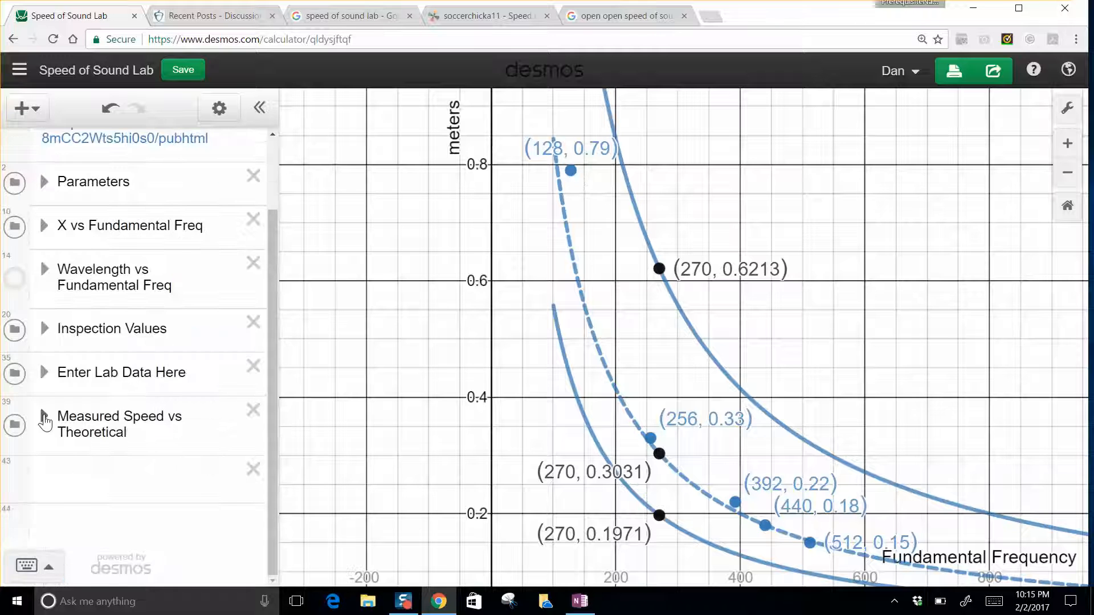
Expand the Measured Speed vs Theoretical folder and set N_WavesFundamental to 1/4 in the Parameters folder
{"action": "left_click", "coordinate": [45, 417]}
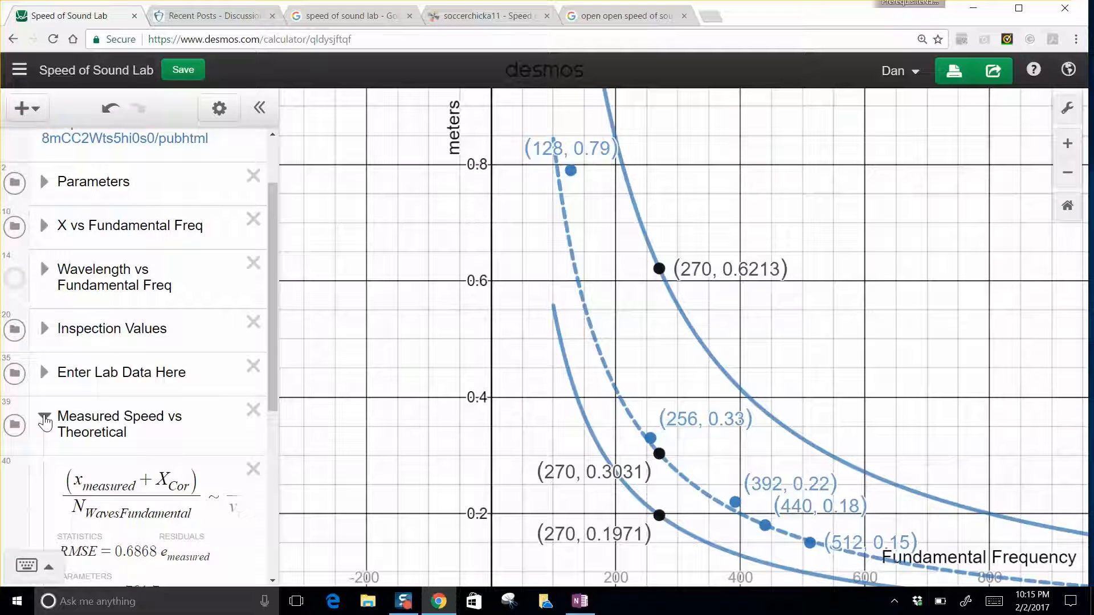
{"action": "left_click_drag", "start_coordinate": [269, 371], "coordinate": [266, 442]}
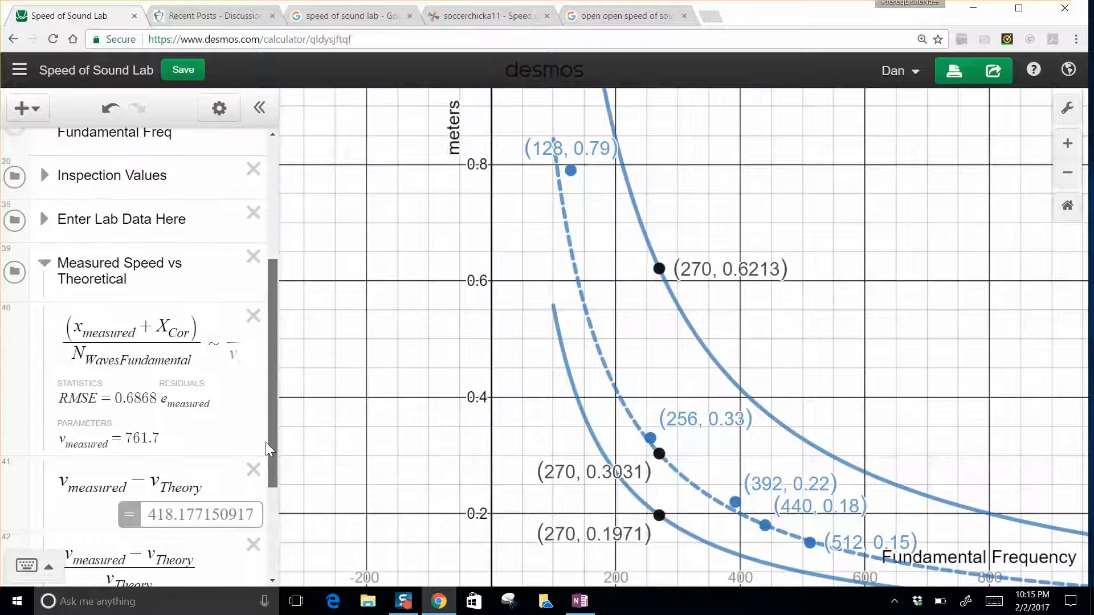
{"action": "left_click", "coordinate": [163, 358]}
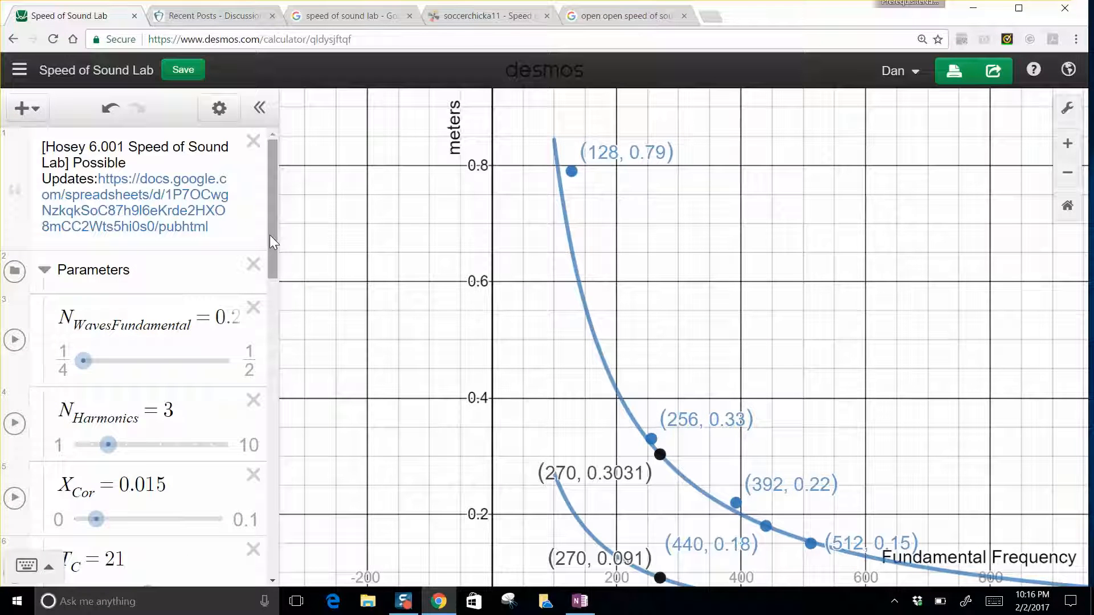
Examine the full regression formula, its fitted measured speed and the difference from theory under Measured Speed vs Theoretical
{"action": "left_click_drag", "start_coordinate": [269, 235], "coordinate": [266, 485]}
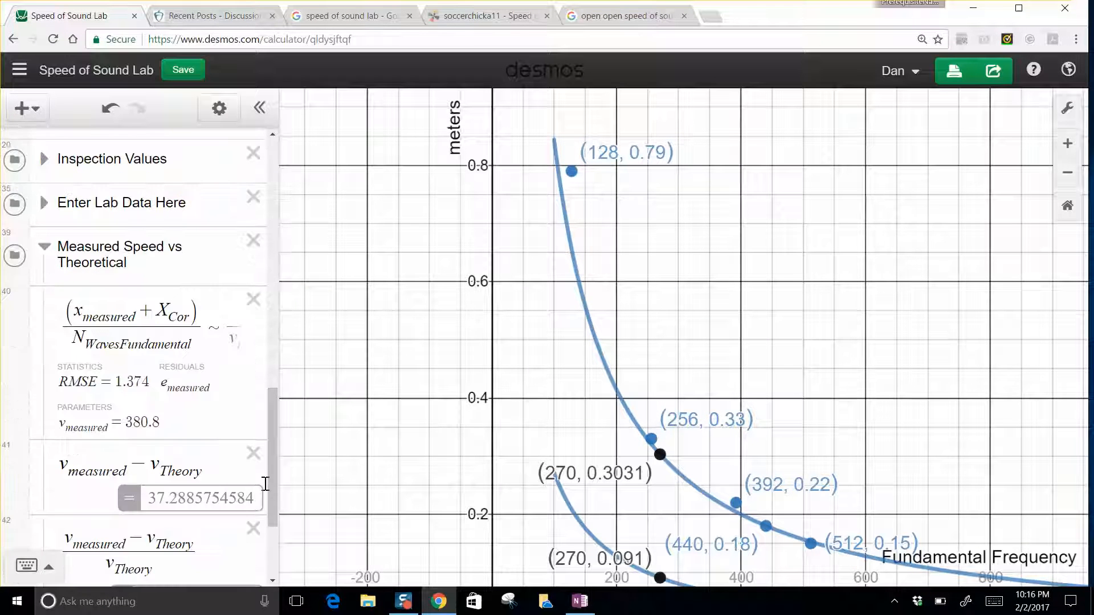
{"action": "left_click", "coordinate": [216, 331]}
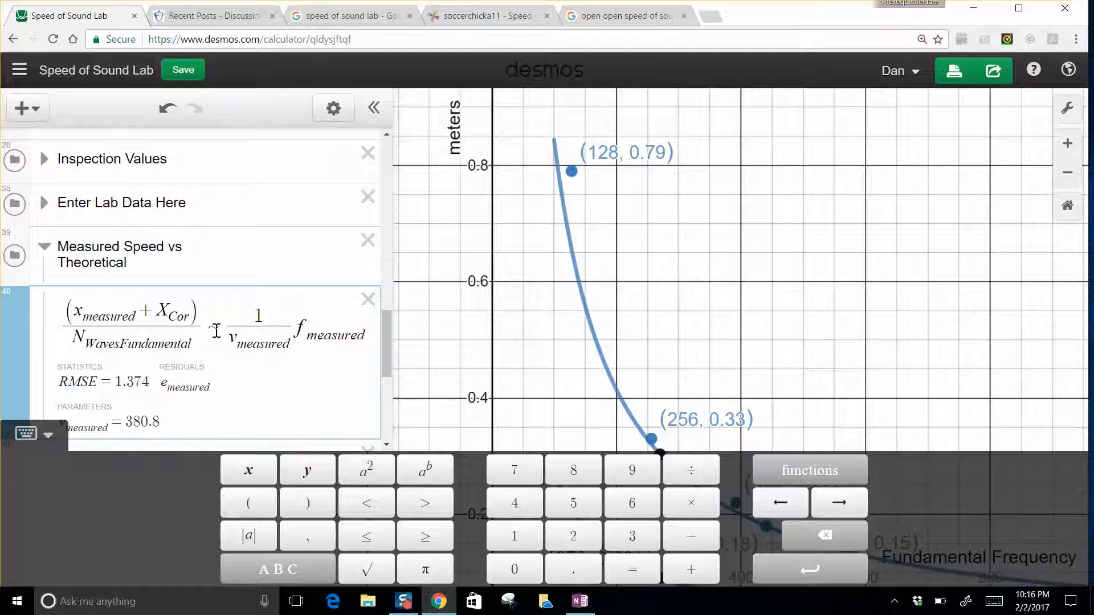
{"action": "scroll", "coordinate": [216, 330], "scroll_direction": "down", "scroll_amount": 2}
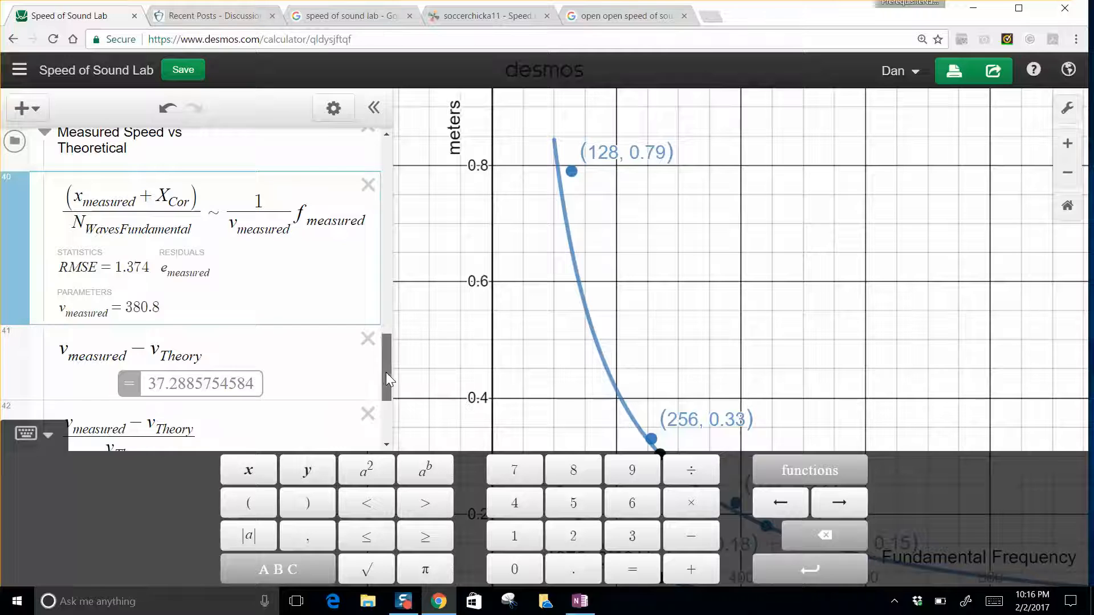
{"action": "left_click_drag", "start_coordinate": [386, 372], "coordinate": [387, 417]}
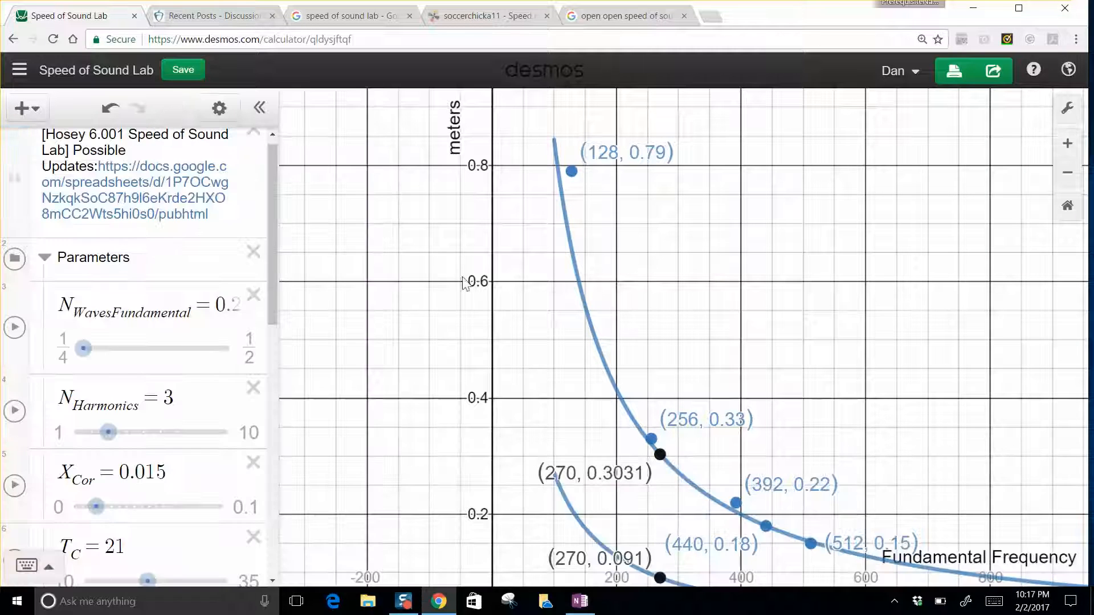
Move the inspection frequency point below the lower frequency limit, to about 45 on the axis
{"action": "left_click_drag", "start_coordinate": [1056, 580], "coordinate": [965, 398]}
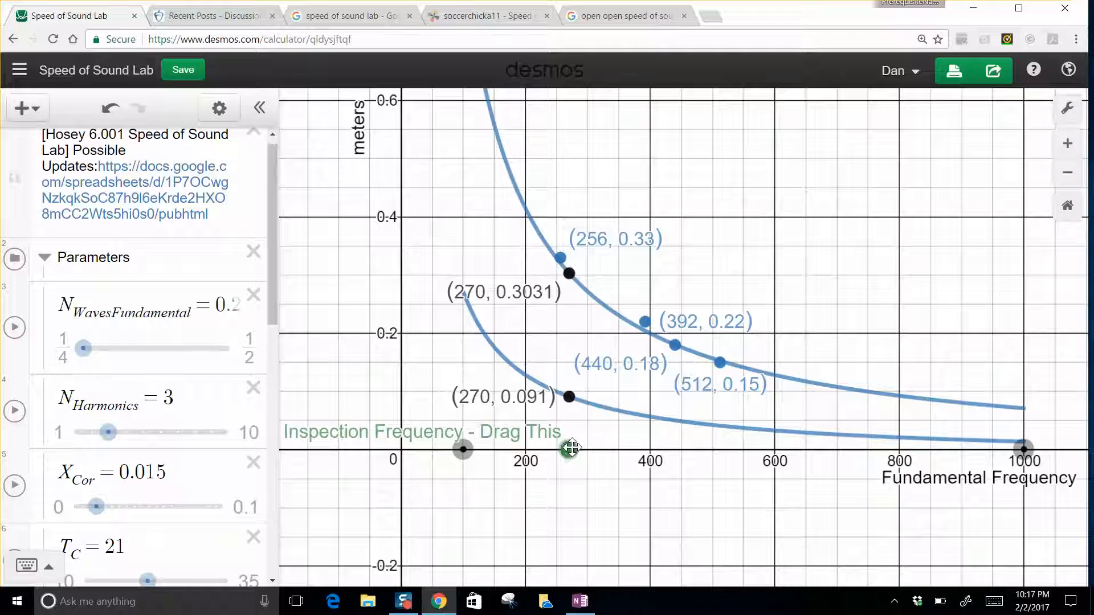
{"action": "left_click_drag", "start_coordinate": [571, 450], "coordinate": [465, 450]}
Set N_Harmonics to 5 and the Celsius temperature T_C to 20.5 in the Parameters folder
{"action": "scroll", "coordinate": [114, 445], "scroll_direction": "up", "scroll_amount": 1}
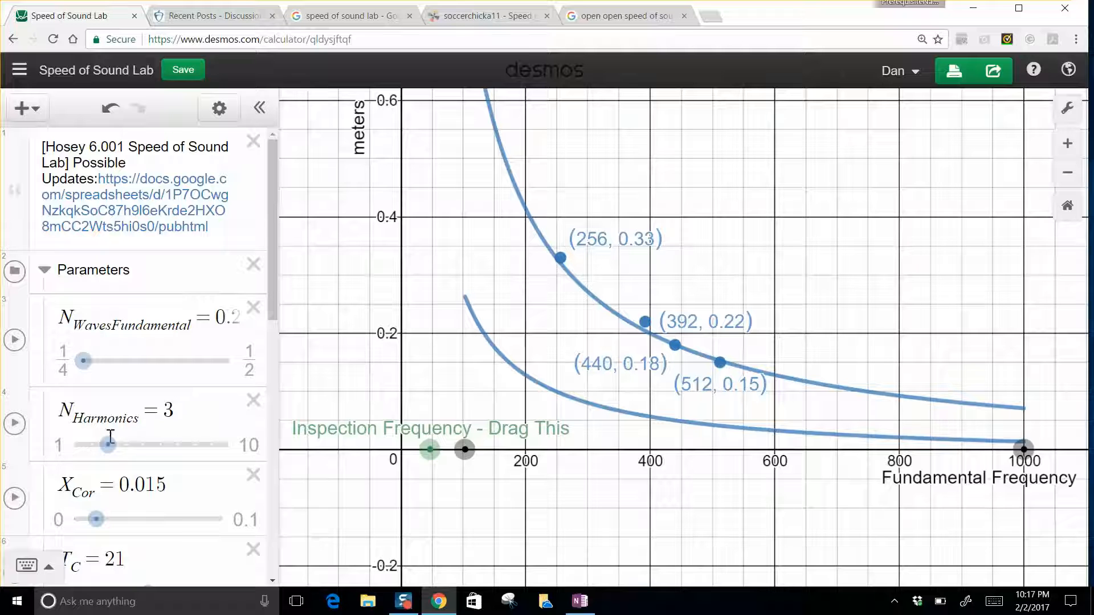
{"action": "left_click_drag", "start_coordinate": [114, 451], "coordinate": [139, 450]}
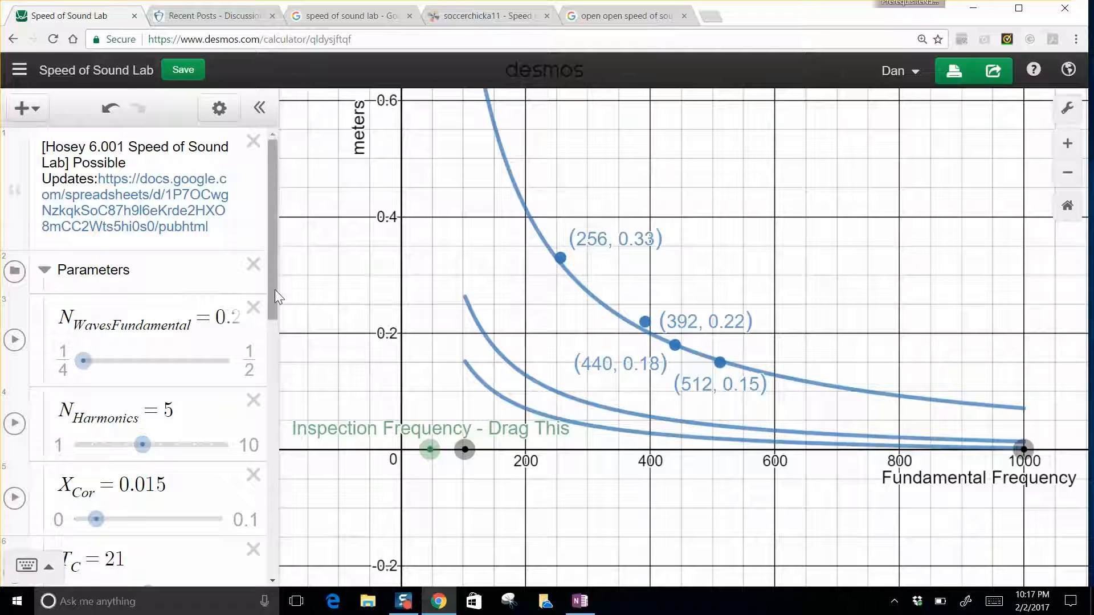
{"action": "left_click_drag", "start_coordinate": [275, 290], "coordinate": [257, 373]}
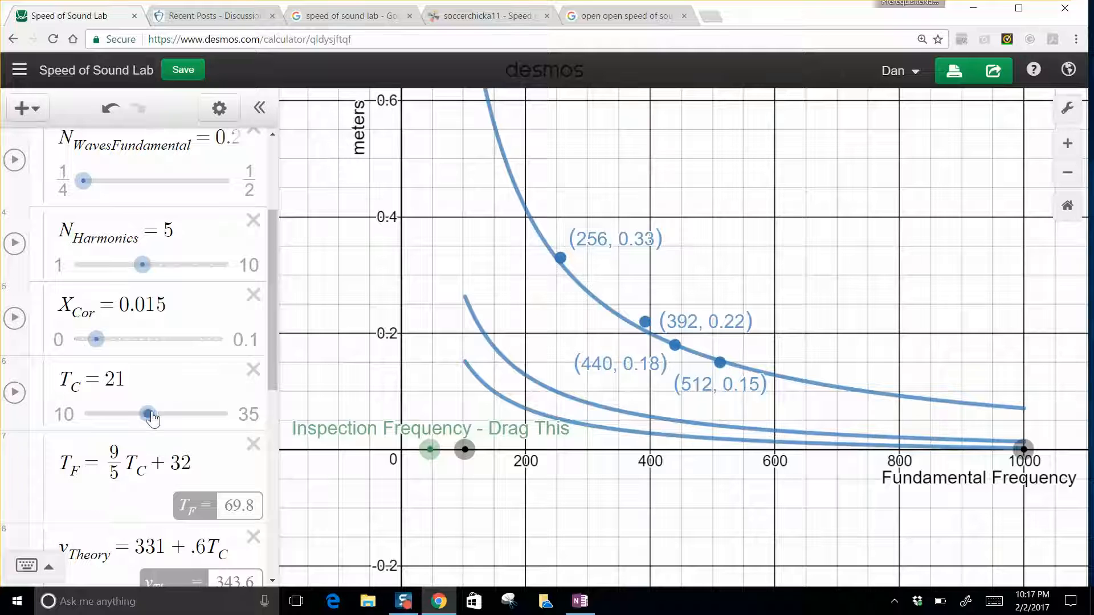
{"action": "mouse_move", "coordinate": [147, 414]}
{"action": "left_mouse_down"}
{"action": "mouse_move", "coordinate": [252, 416]}
{"action": "mouse_move", "coordinate": [74, 414]}
{"action": "mouse_move", "coordinate": [208, 415]}
{"action": "mouse_move", "coordinate": [146, 418]}
{"action": "left_mouse_up"}
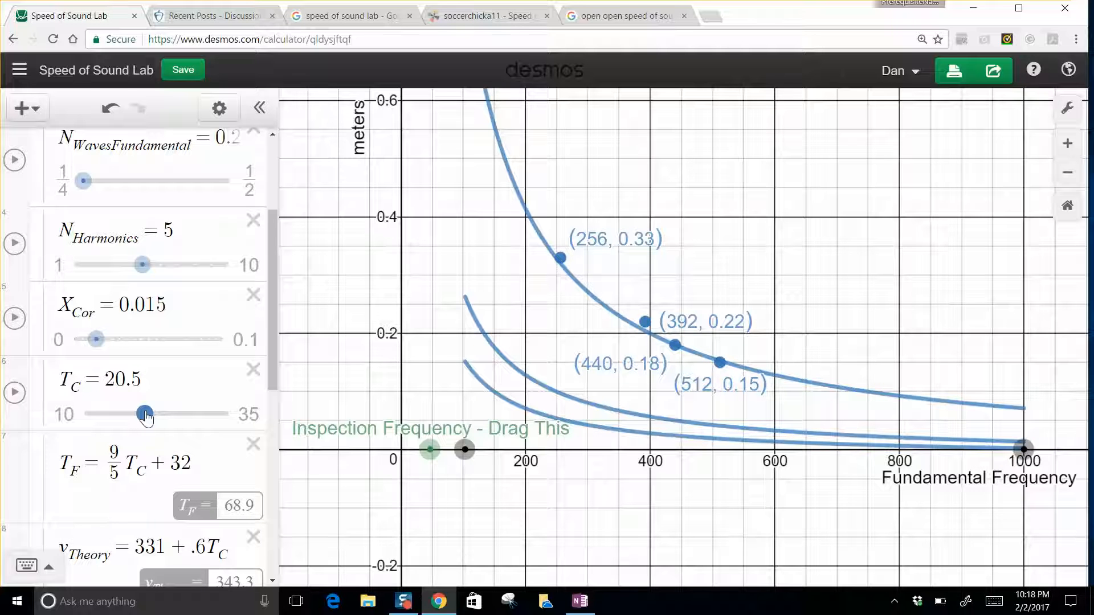